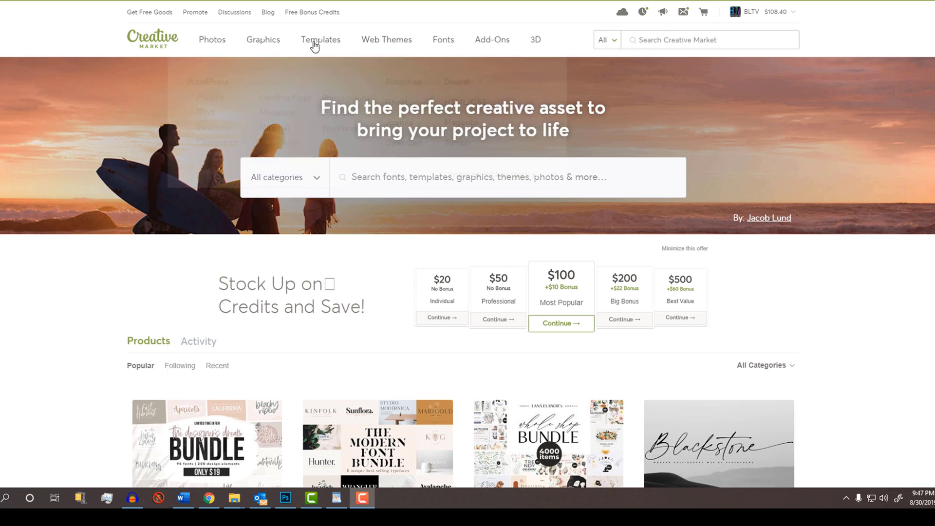
In Creative Market, browse Graphics > Illustrations and view the Jungle illustration product page
{"action": "mouse_move", "coordinate": [267, 45]}
{"action": "left_click", "coordinate": [319, 82]}
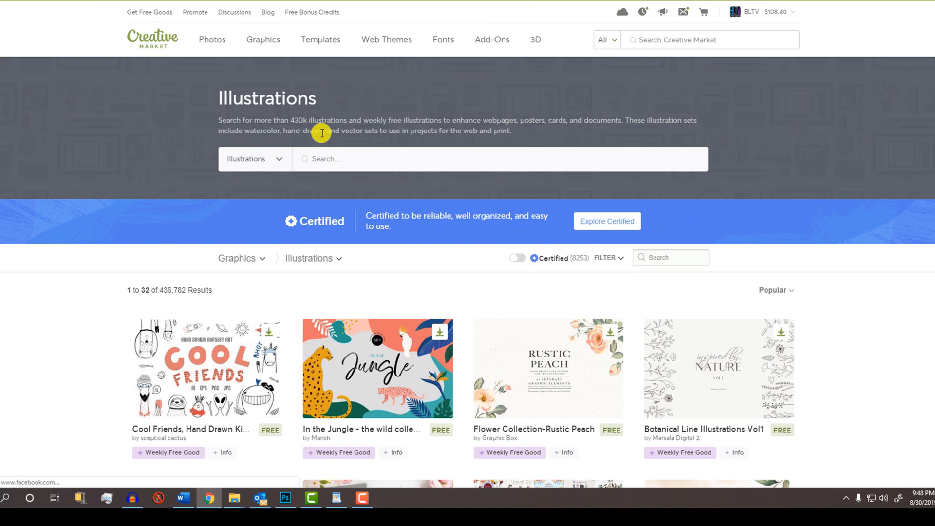
{"action": "left_click", "coordinate": [379, 369]}
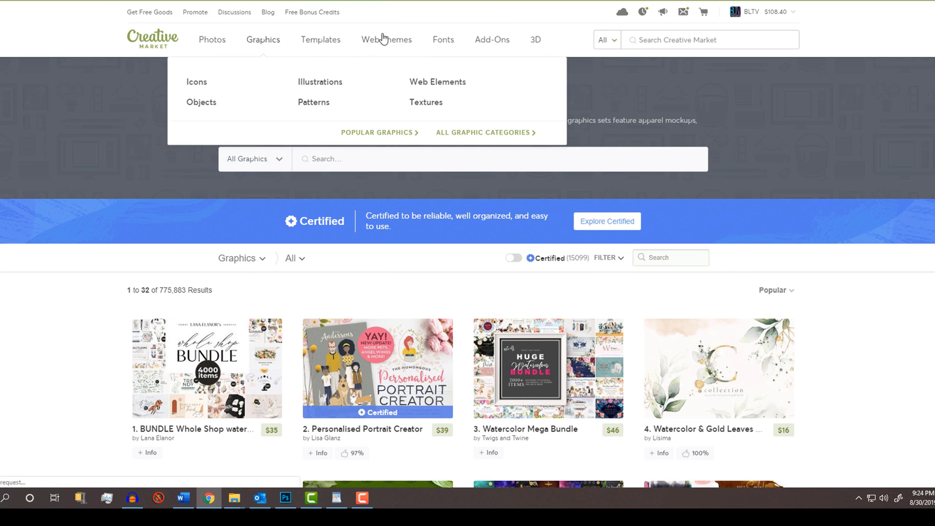
Browse the Fonts, Web Themes and Photos categories and scroll down the listing
{"action": "left_click", "coordinate": [443, 39]}
{"action": "left_click", "coordinate": [387, 39]}
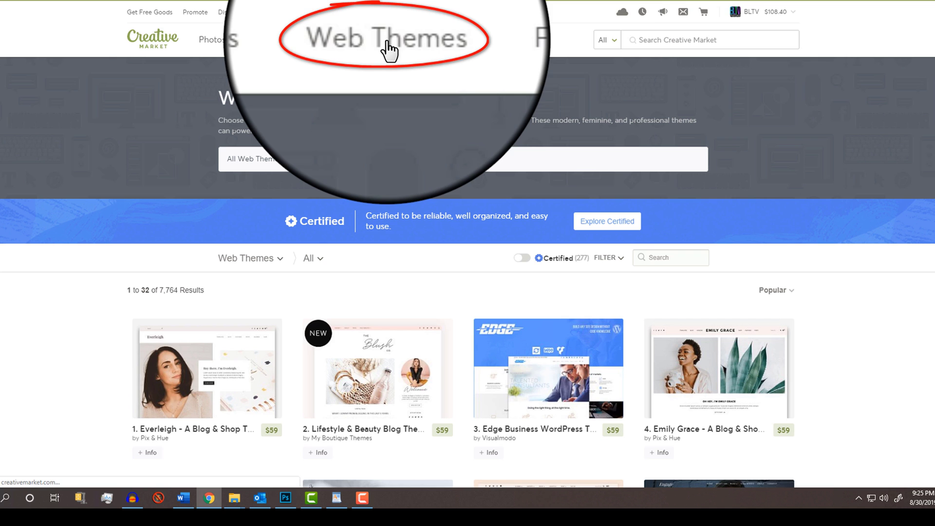
{"action": "left_click", "coordinate": [217, 45]}
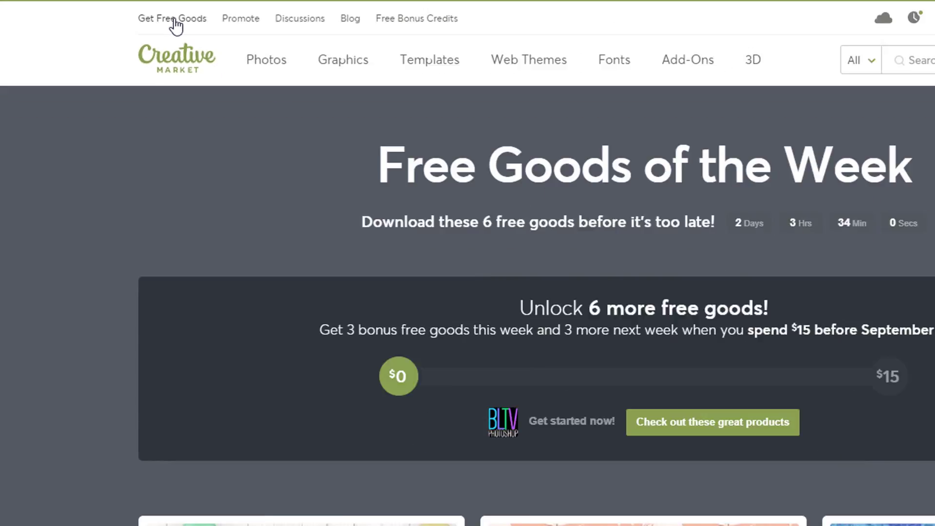
{"action": "scroll", "coordinate": [468, 243], "scroll_direction": "down", "scroll_amount": 5}
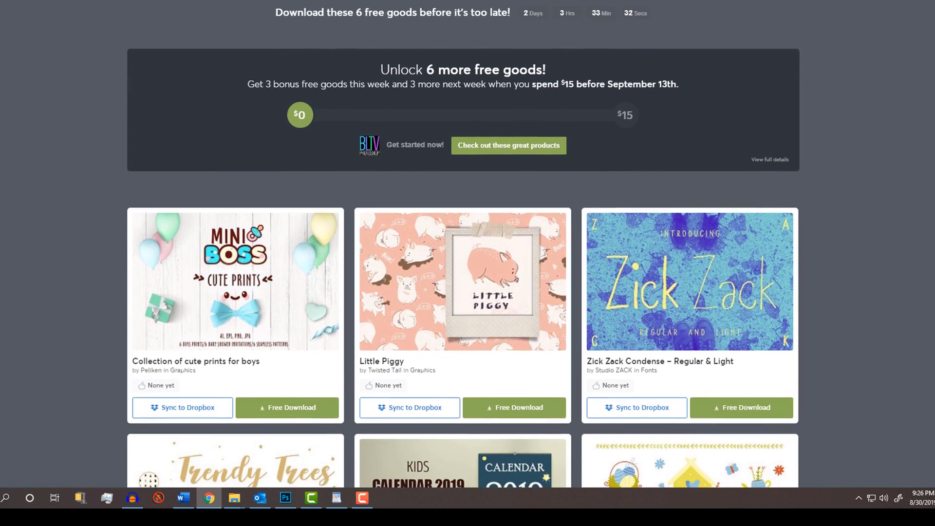
{"action": "scroll", "coordinate": [467, 243], "scroll_direction": "down", "scroll_amount": 3}
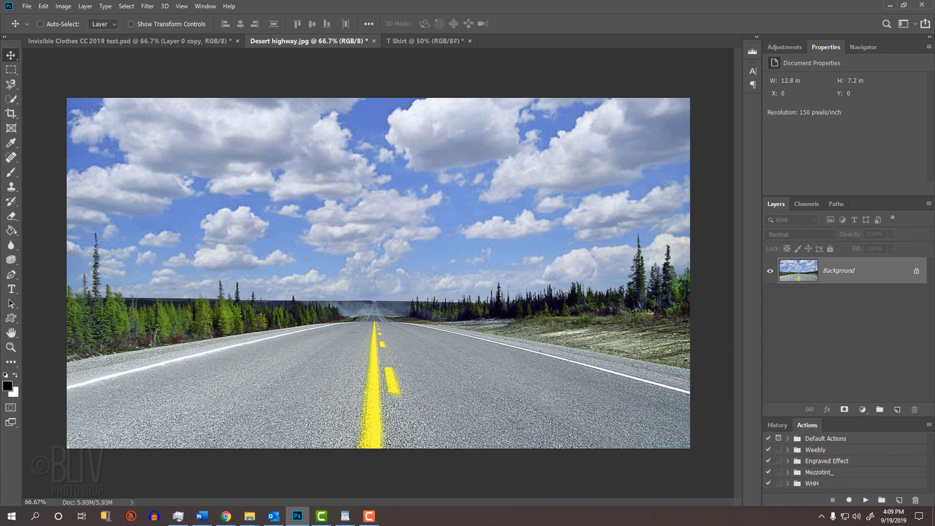
Switch from Desert highway to the T Shirt.jpg document showing the man in a white tee
{"action": "left_click", "coordinate": [407, 41]}
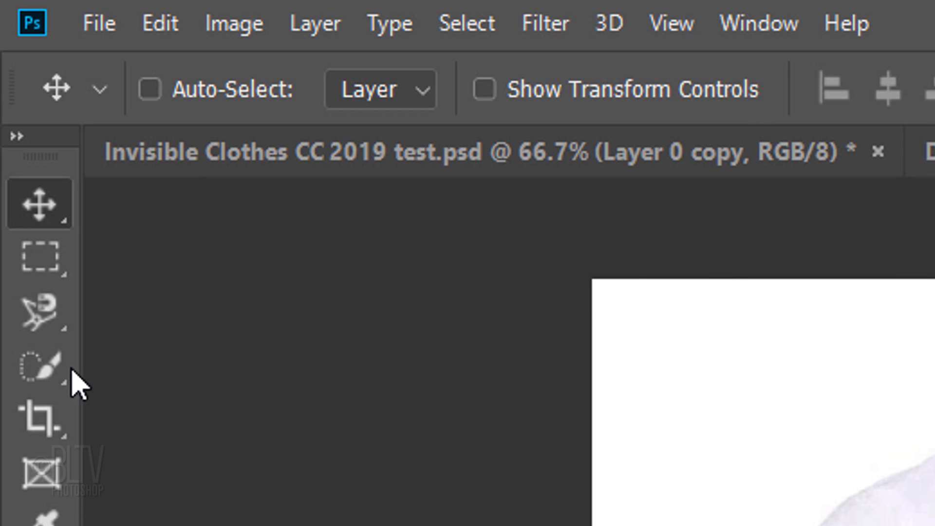
Quick-select the white shirt, copy it to Layer 1, then select the Background layer
{"action": "left_click", "coordinate": [16, 100]}
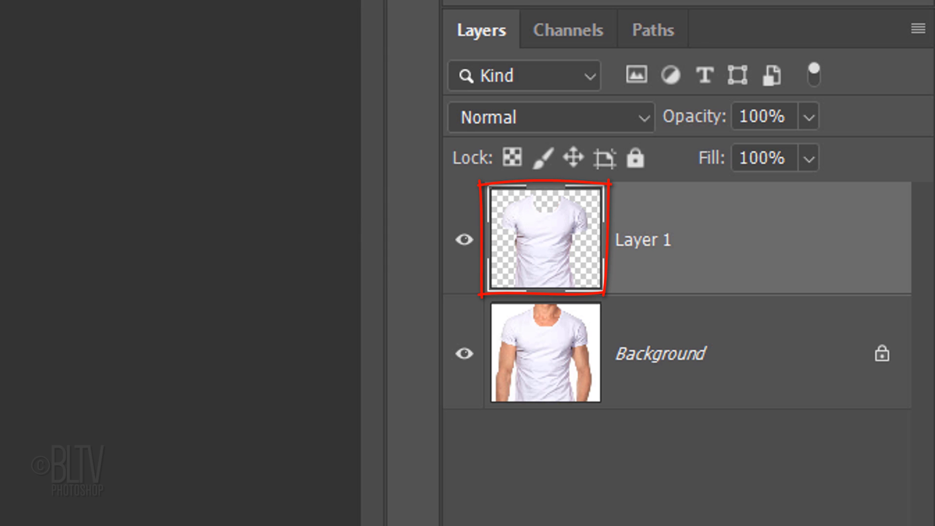
{"action": "left_click", "coordinate": [543, 376]}
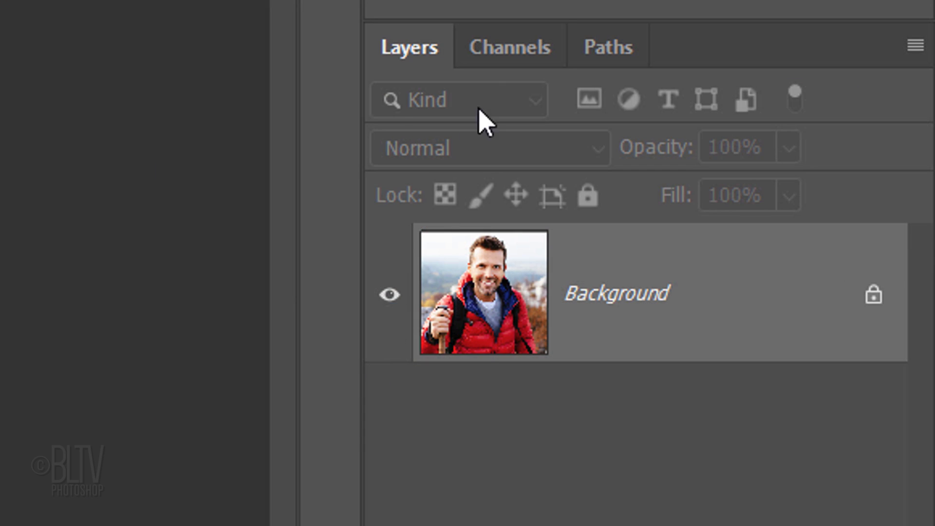
In the Channels panel, view the Red, Green and Blue channels one by one
{"action": "left_click", "coordinate": [805, 205]}
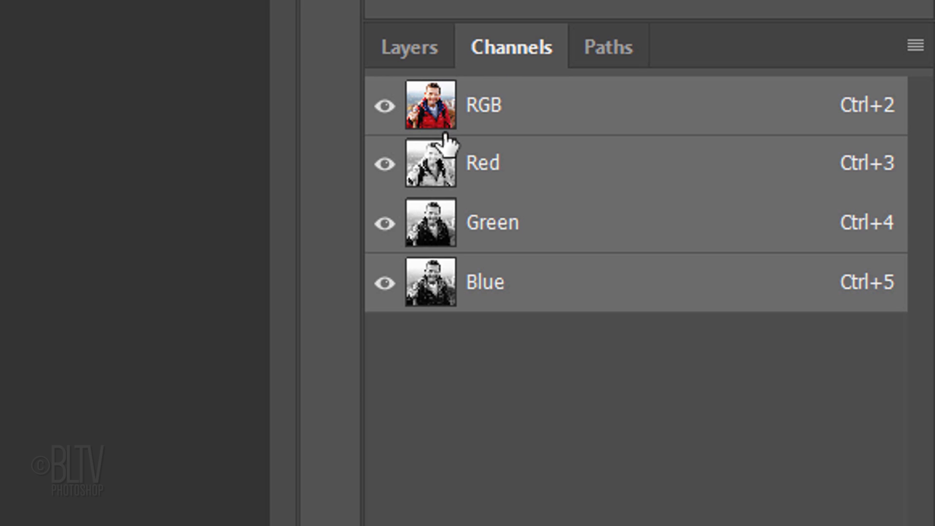
{"action": "left_click", "coordinate": [431, 165]}
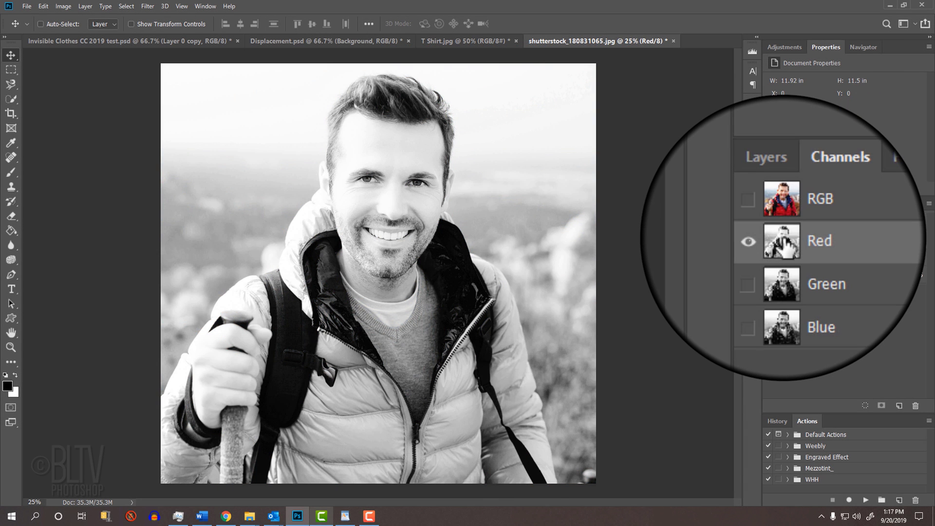
{"action": "left_click", "coordinate": [431, 222]}
{"action": "left_click", "coordinate": [781, 275]}
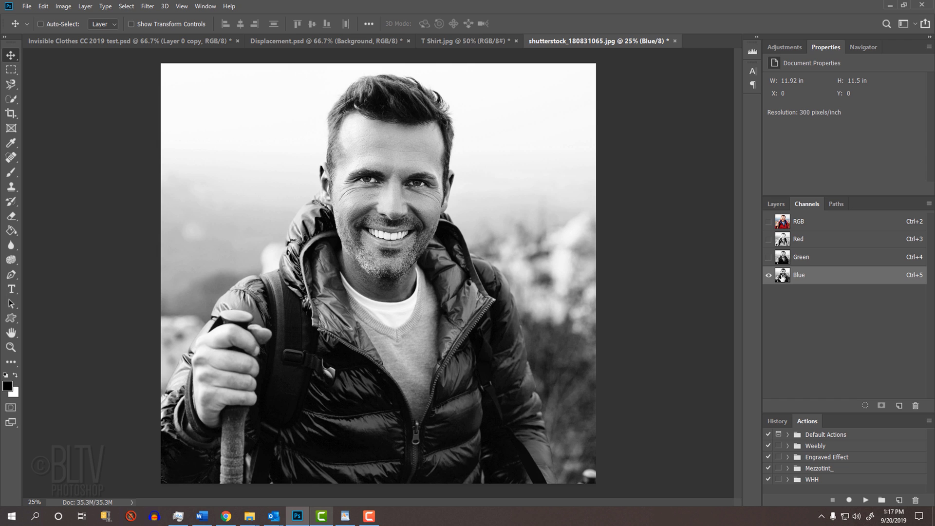
Copy the whole Red channel and paste it as a new layer over the colour Background
{"action": "left_click", "coordinate": [782, 240]}
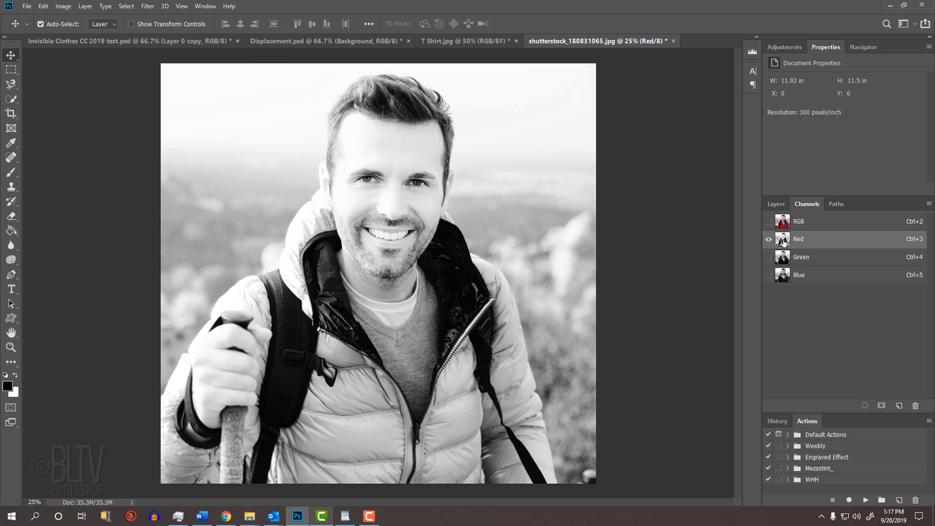
{"action": "key", "text": "ctrl+a"}
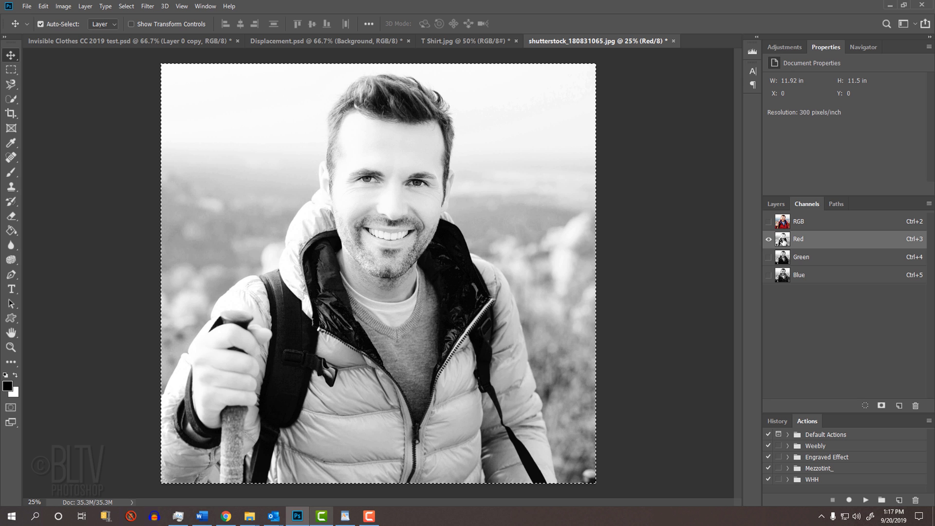
{"action": "key", "text": "ctrl+c"}
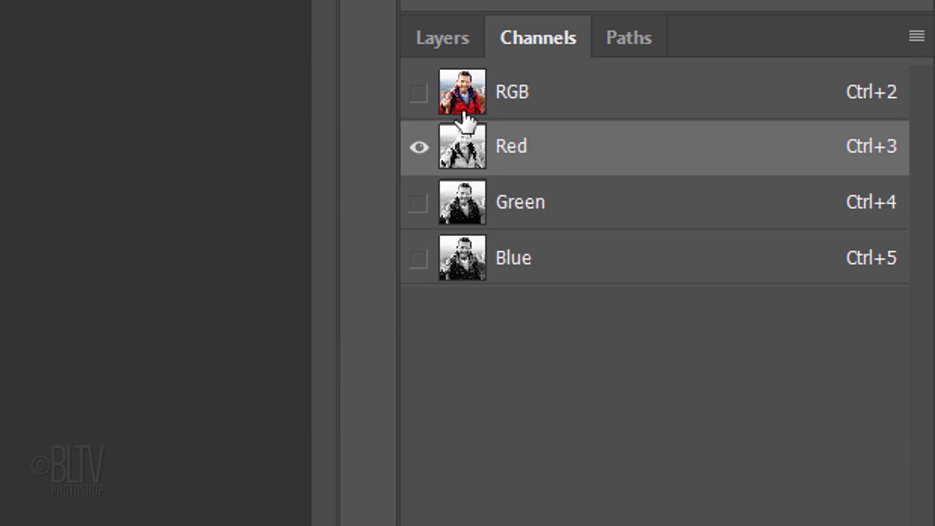
{"action": "left_click", "coordinate": [450, 82]}
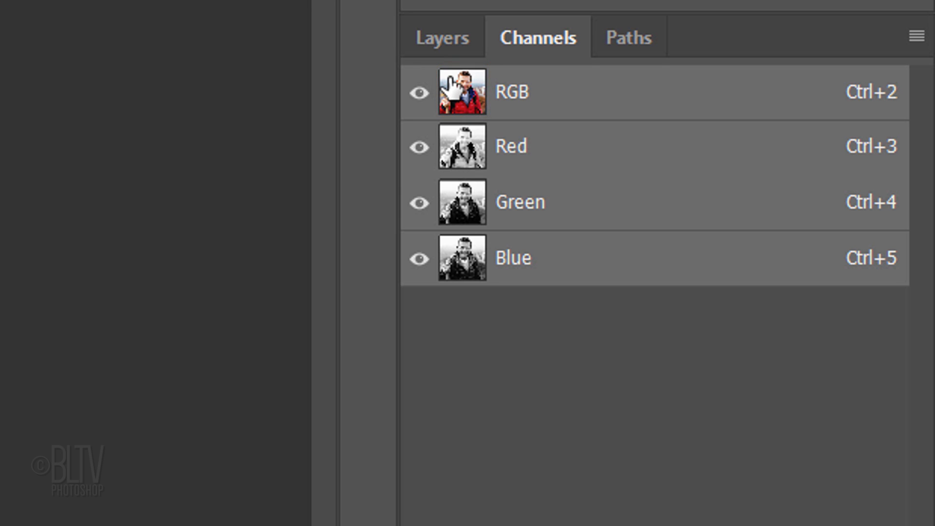
{"action": "left_click", "coordinate": [441, 38]}
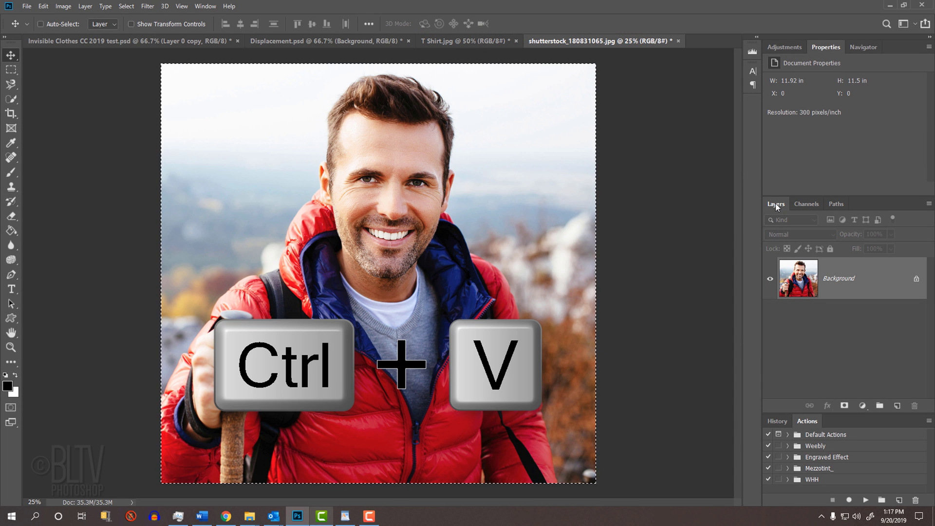
{"action": "key", "text": "ctrl+v"}
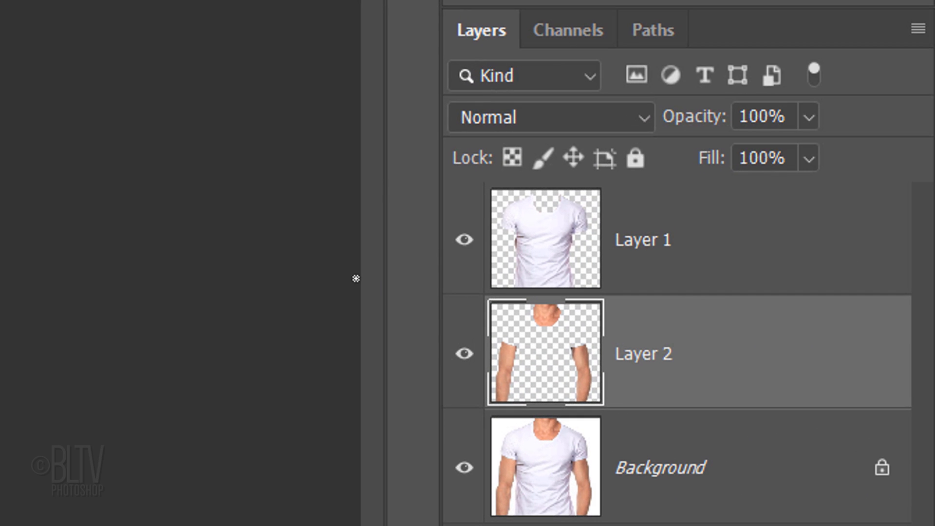
Drag both shirt and arm layers onto the Desert highway document and lower them
{"action": "left_click", "coordinate": [734, 249], "text": "shift"}
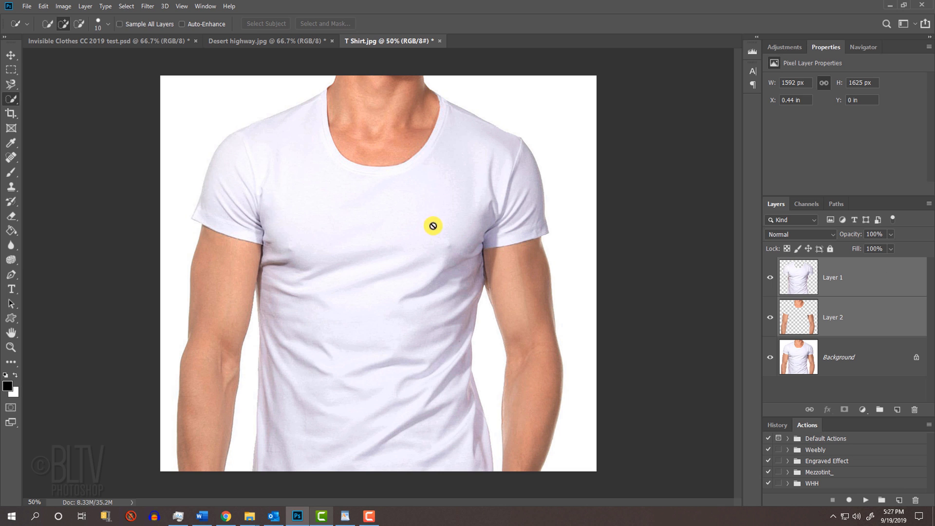
{"action": "key", "text": "v"}
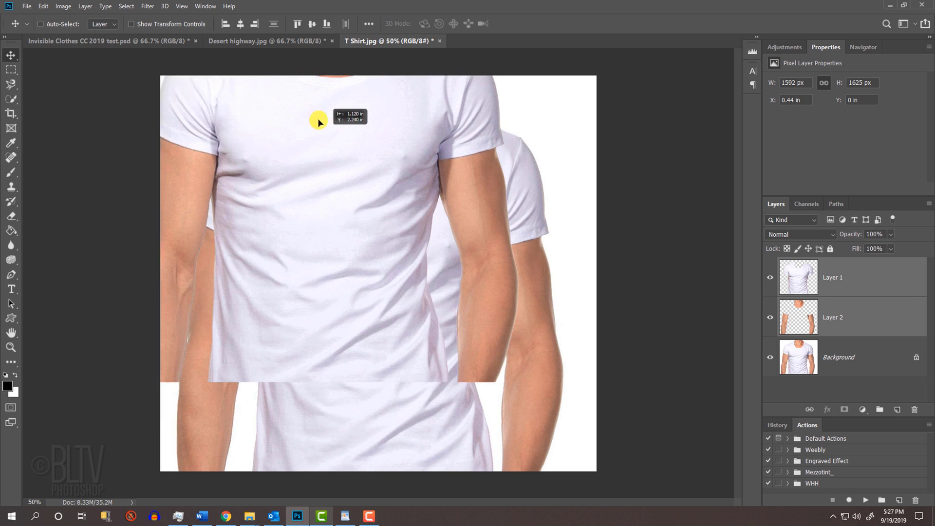
{"action": "left_click_drag", "start_coordinate": [318, 122], "coordinate": [299, 41]}
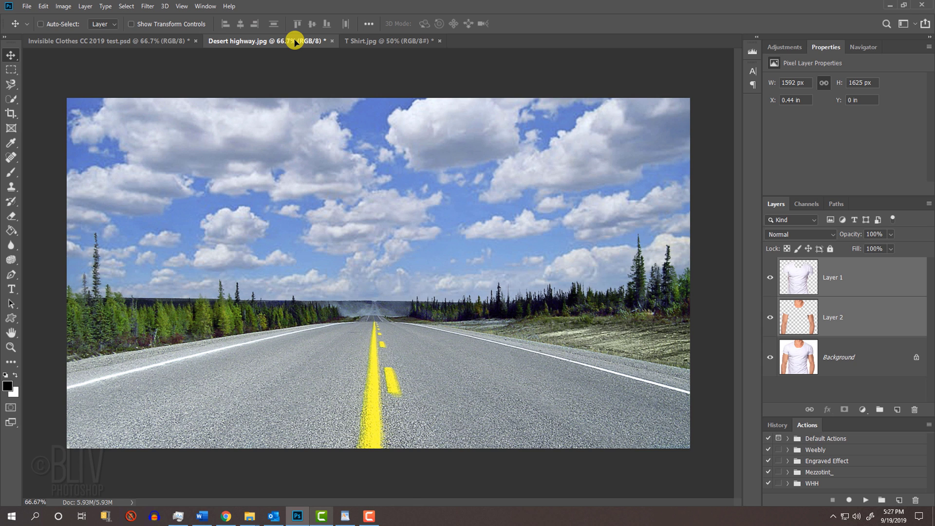
{"action": "left_click_drag", "start_coordinate": [295, 41], "coordinate": [368, 303]}
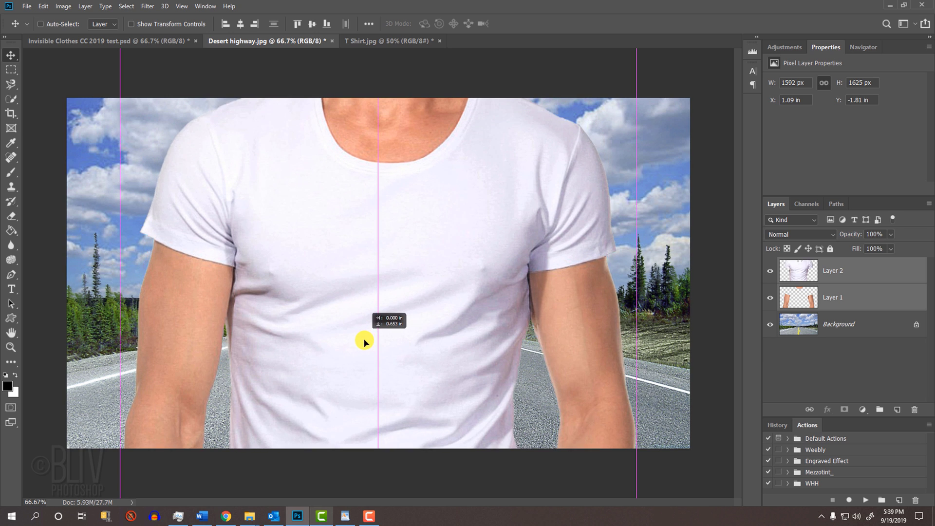
{"action": "left_click_drag", "start_coordinate": [365, 339], "coordinate": [368, 354]}
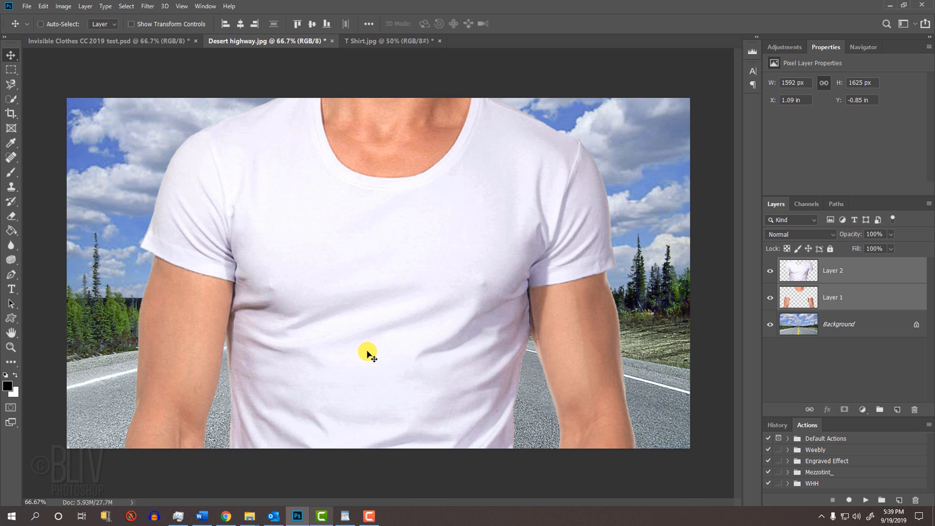
Free-transform the shirt and arms, scaling proportionally about their centre
{"action": "key", "text": "ctrl+t"}
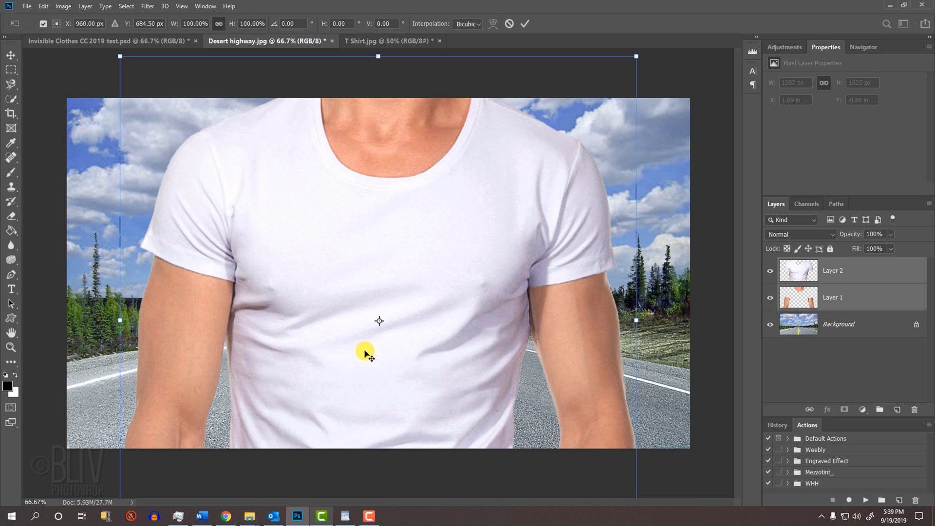
{"action": "left_click", "coordinate": [639, 54]}
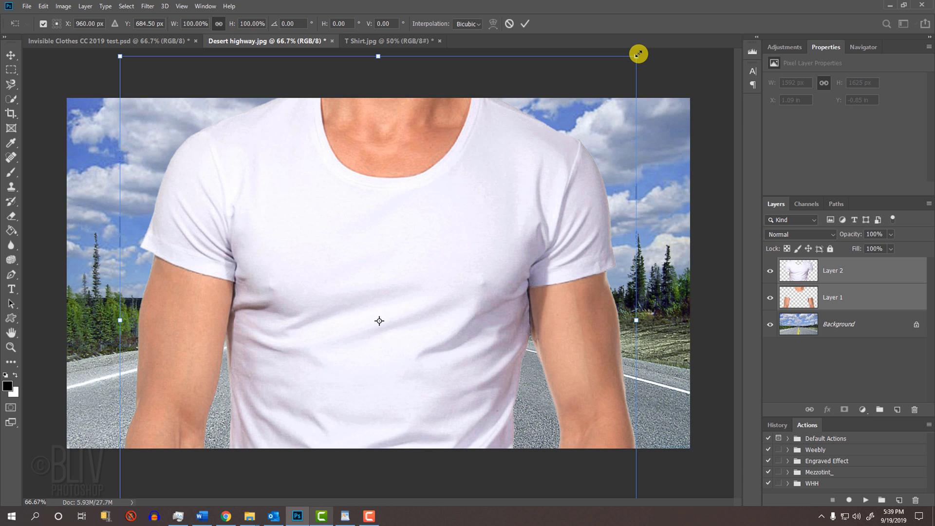
{"action": "key", "text": "alt+shift"}
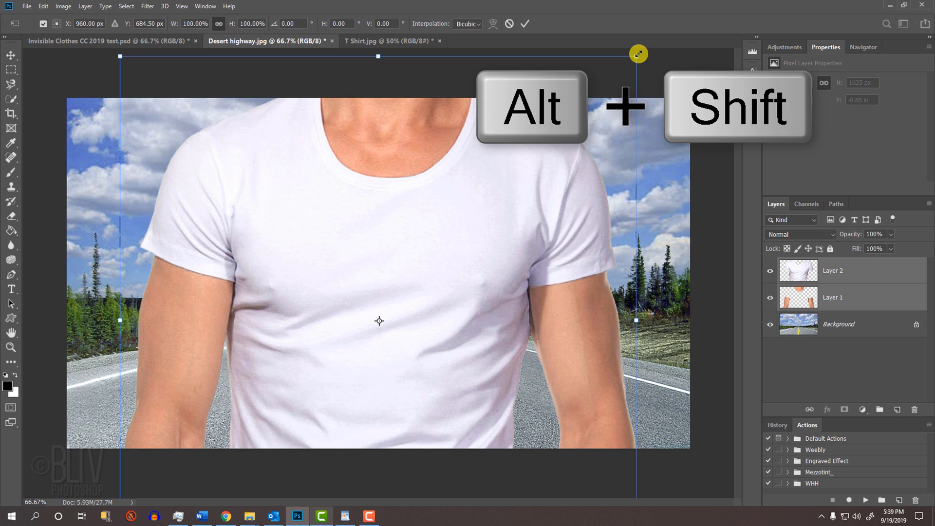
{"action": "mouse_move", "coordinate": [639, 53]}
{"action": "left_mouse_down"}
{"action": "mouse_move", "coordinate": [513, 165]}
{"action": "mouse_move", "coordinate": [639, 55]}
{"action": "left_mouse_up"}
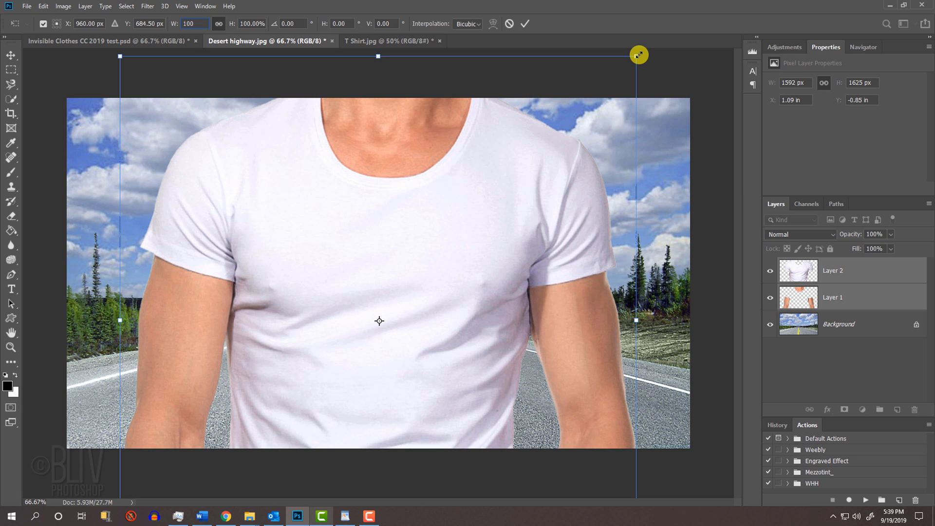
{"action": "key", "text": "alt"}
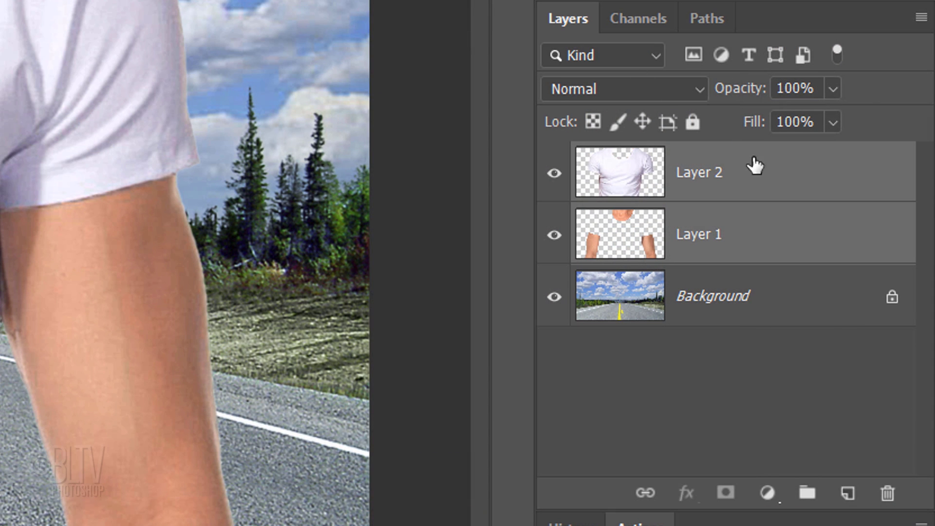
Duplicate Layer 2 as Layer 2 copy and add empty Layer 3 beneath the copy
{"action": "left_click", "coordinate": [865, 273]}
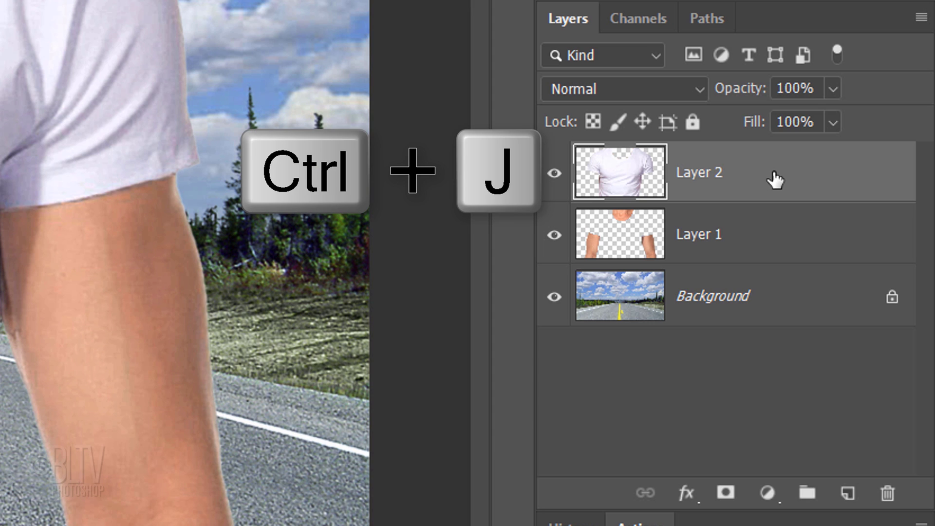
{"action": "key", "text": "ctrl+j"}
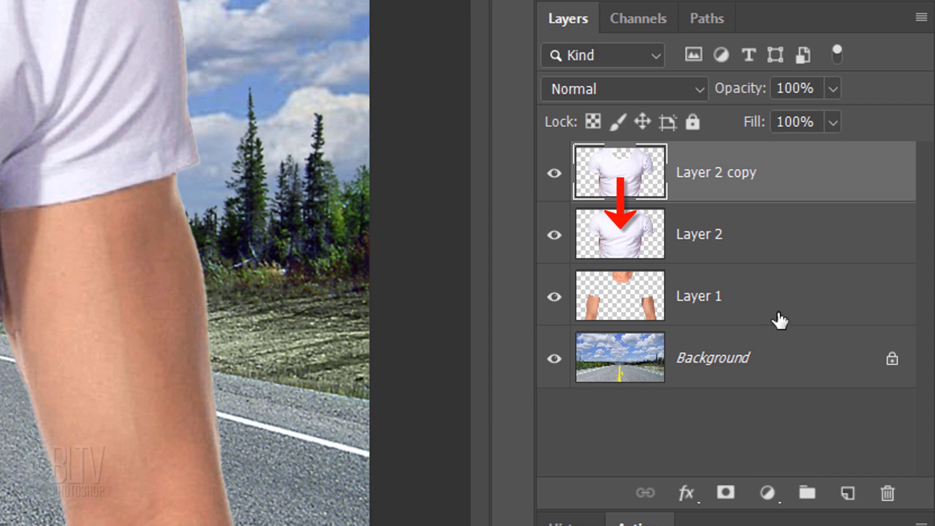
{"action": "left_click", "coordinate": [847, 497], "text": "ctrl"}
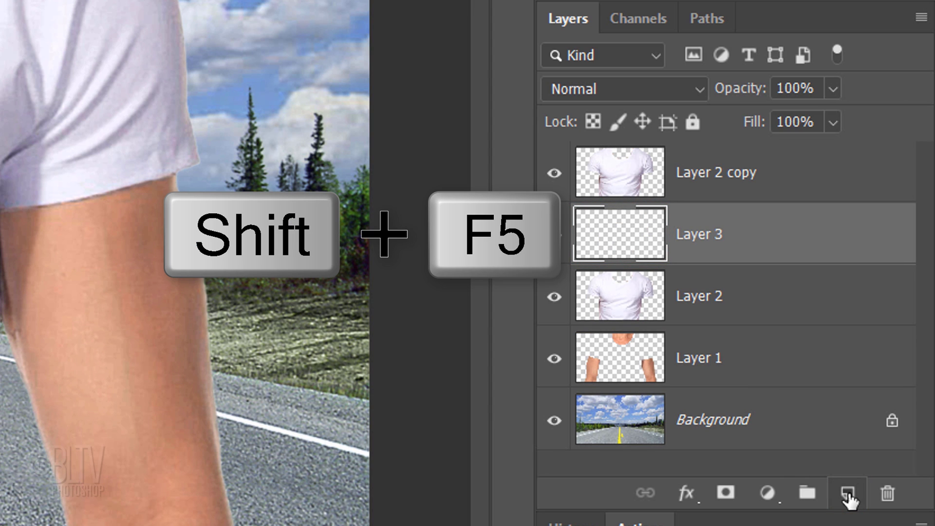
Fill Layer 3 with solid White using the Fill dialog (Shift+F5)
{"action": "key", "text": "shift+F5"}
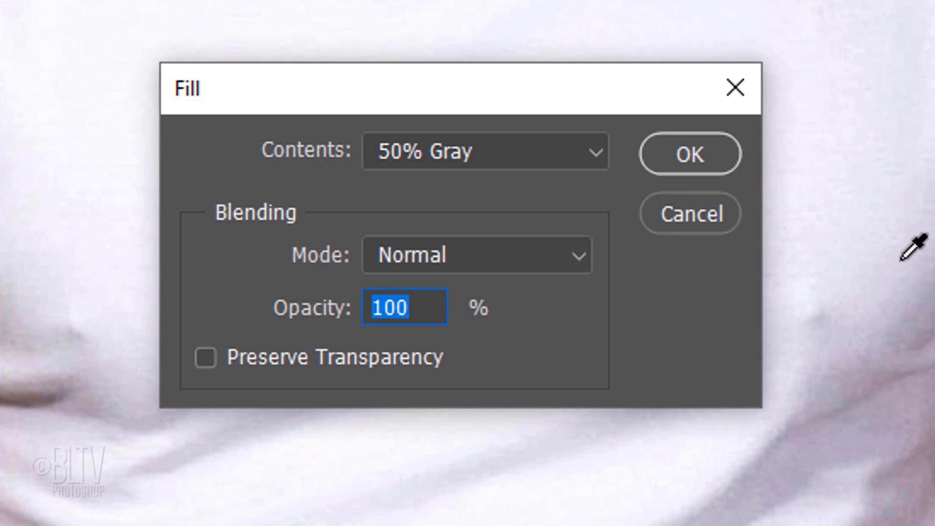
{"action": "left_click", "coordinate": [594, 153]}
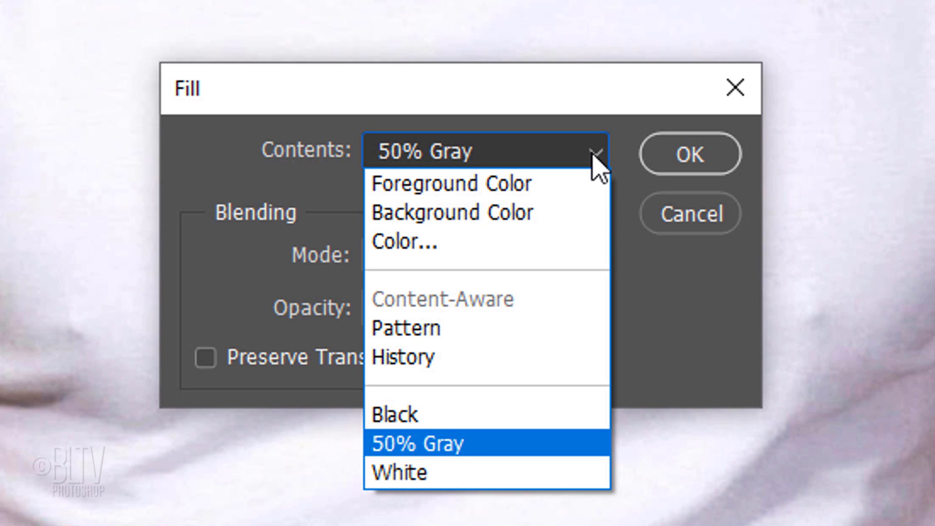
{"action": "left_click", "coordinate": [419, 480]}
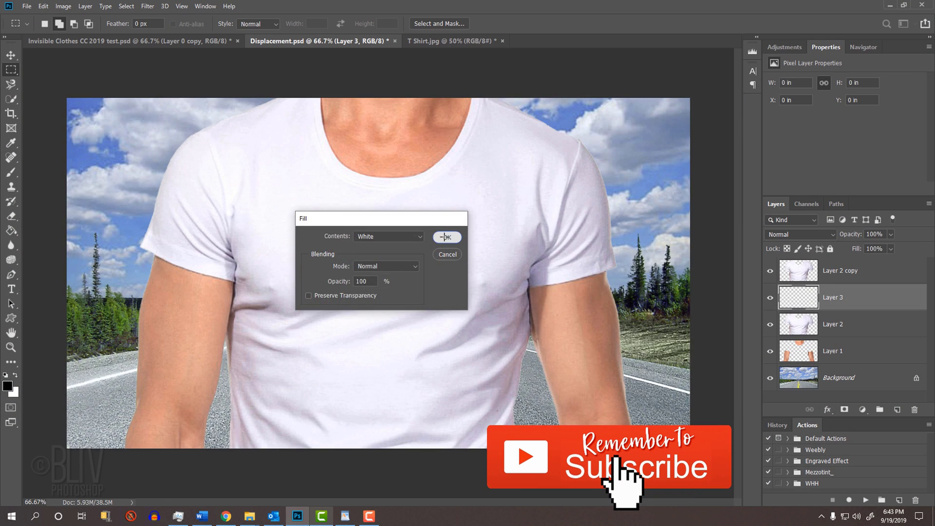
{"action": "left_click", "coordinate": [446, 238]}
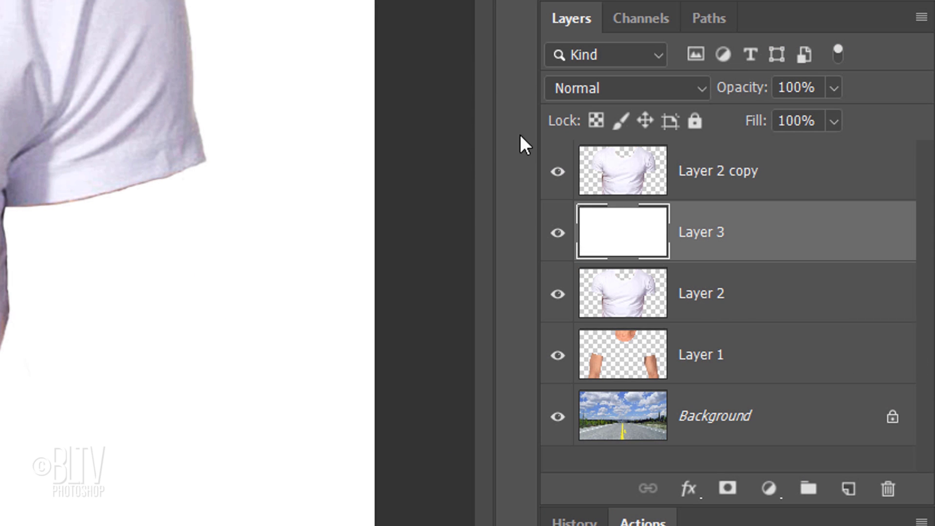
Merge Layer 2 copy onto the white Layer 3 and set Levels midtones to 0.61
{"action": "left_click", "coordinate": [623, 172], "text": "shift"}
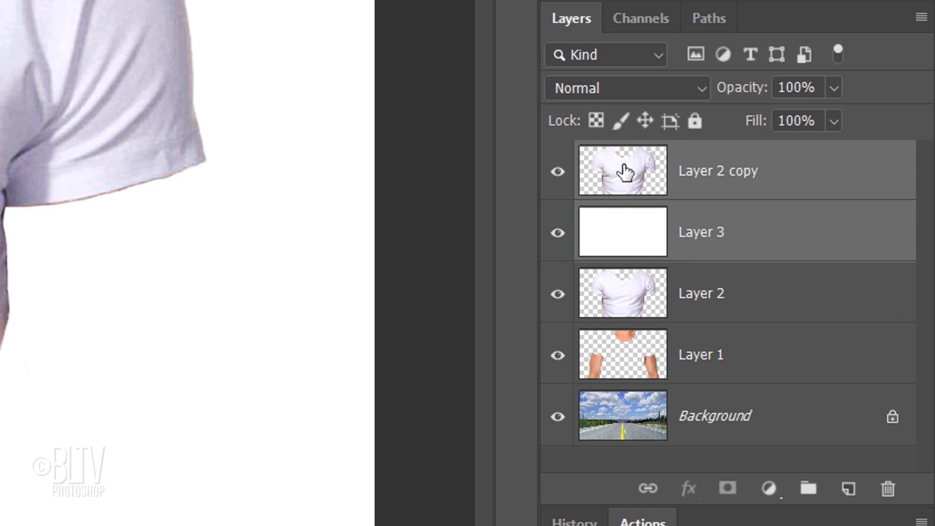
{"action": "key", "text": "ctrl+e"}
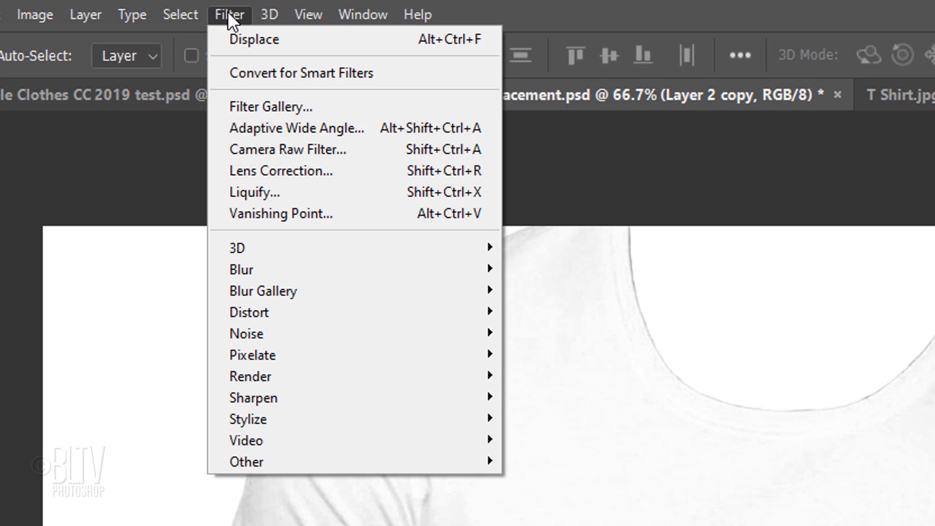
{"action": "mouse_move", "coordinate": [240, 267]}
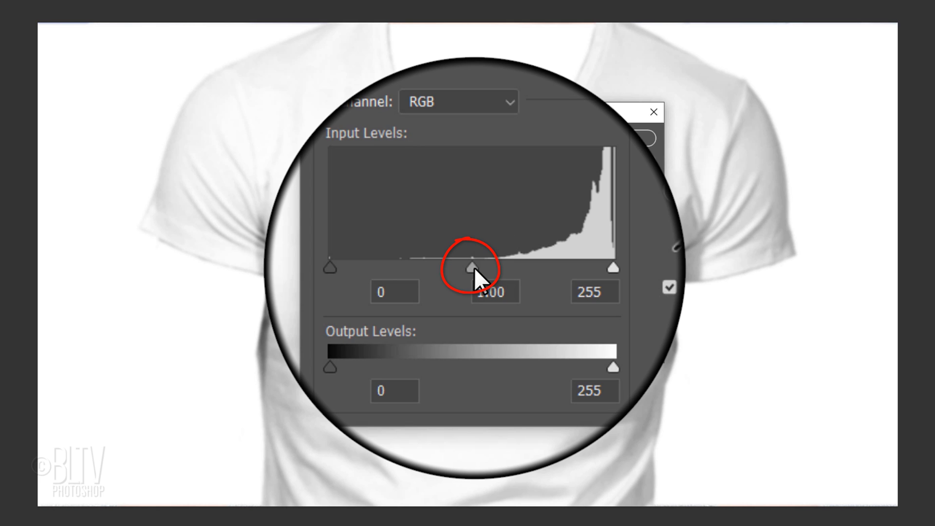
{"action": "left_click_drag", "start_coordinate": [474, 268], "coordinate": [500, 270]}
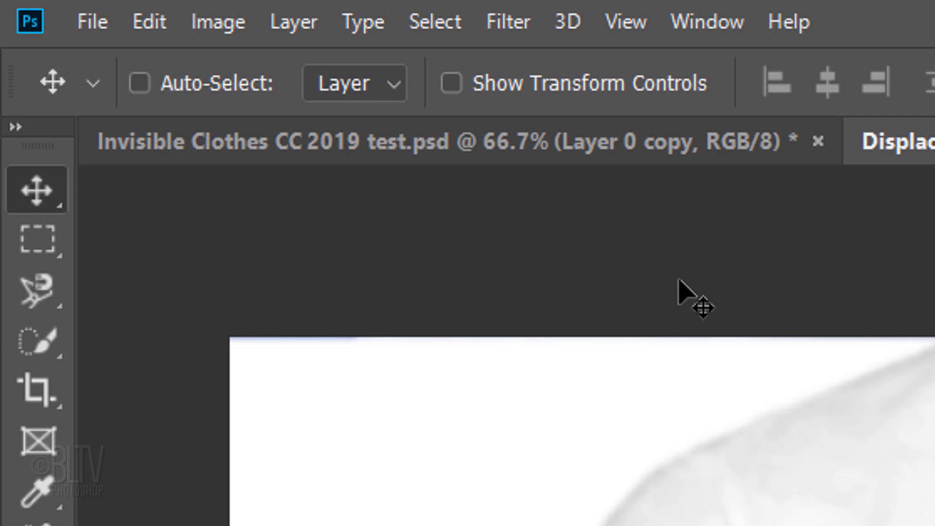
Save the grayscale map as Displacement.psd on the Desktop with Maximize Compatibility
{"action": "left_click", "coordinate": [94, 22]}
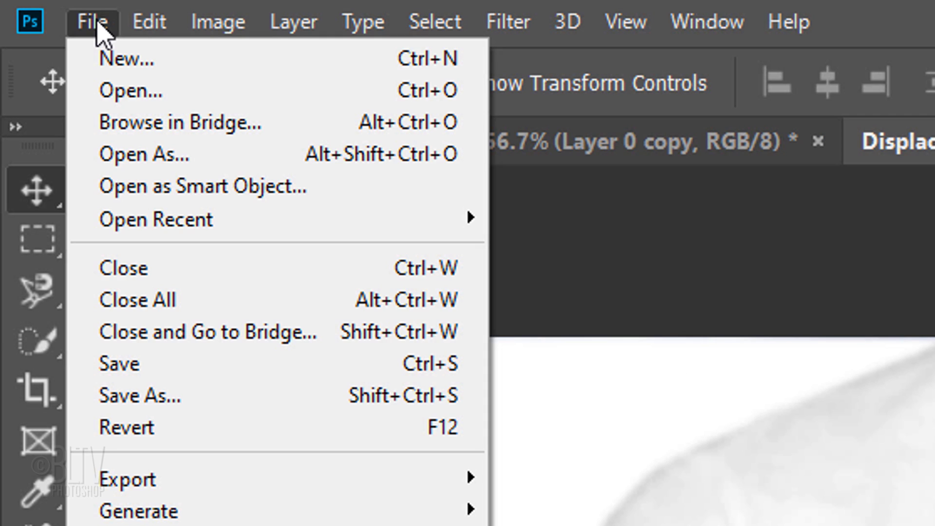
{"action": "left_click", "coordinate": [130, 404]}
{"action": "left_click", "coordinate": [145, 254]}
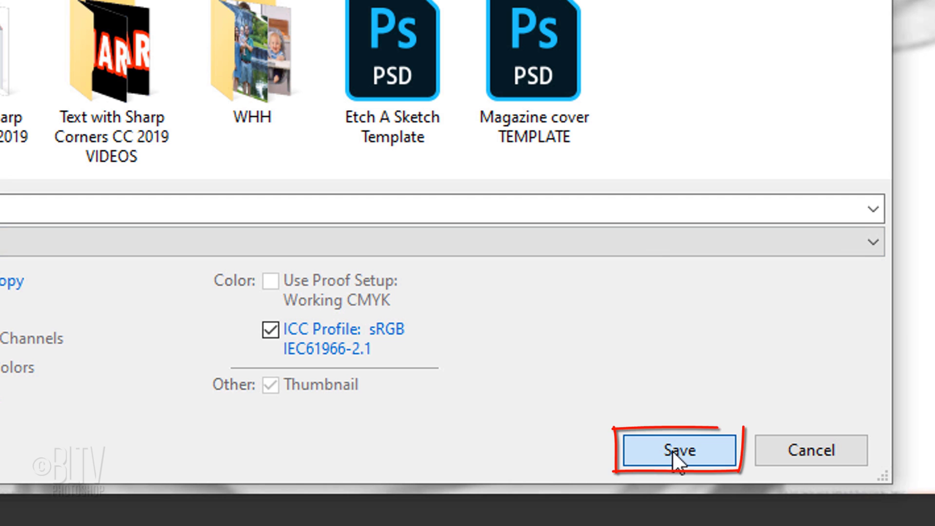
{"action": "left_click", "coordinate": [672, 450]}
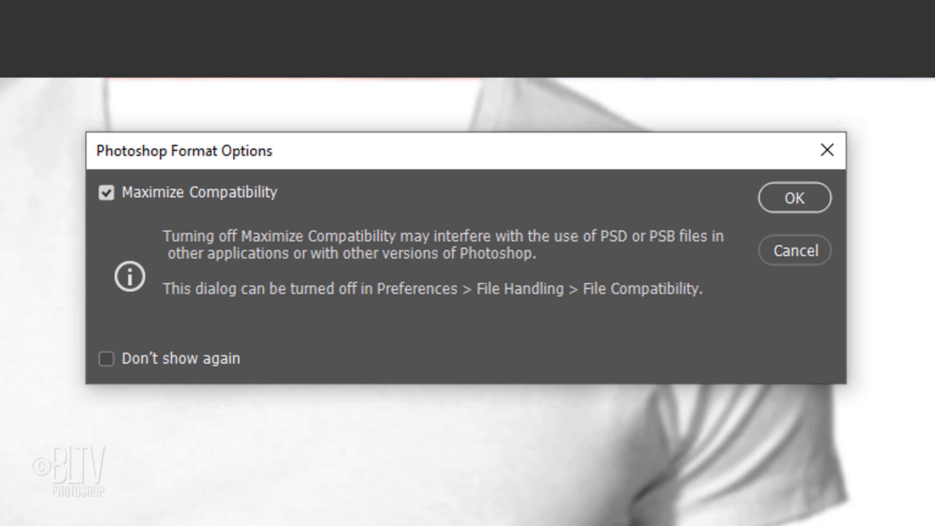
{"action": "left_click", "coordinate": [794, 198]}
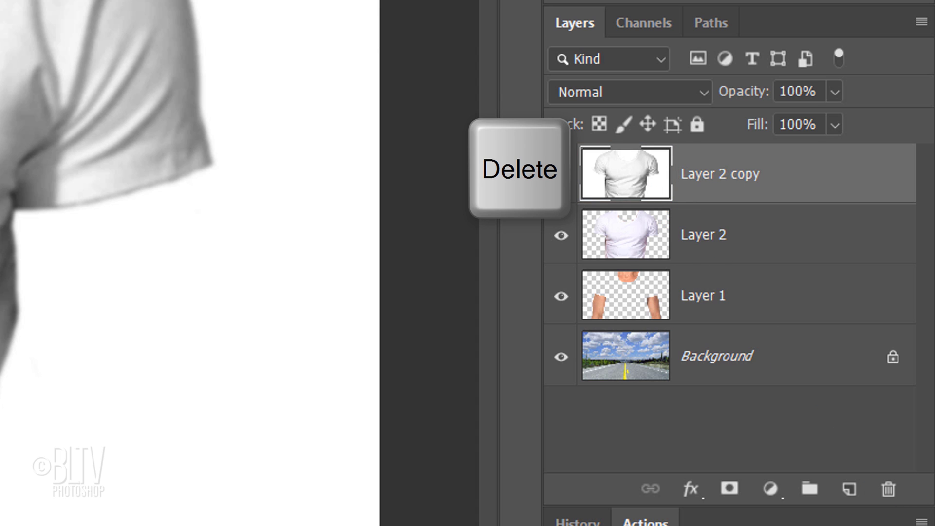
Delete Layer 2 copy and convert the highway Background into smart object Layer 0
{"action": "key", "text": "Delete"}
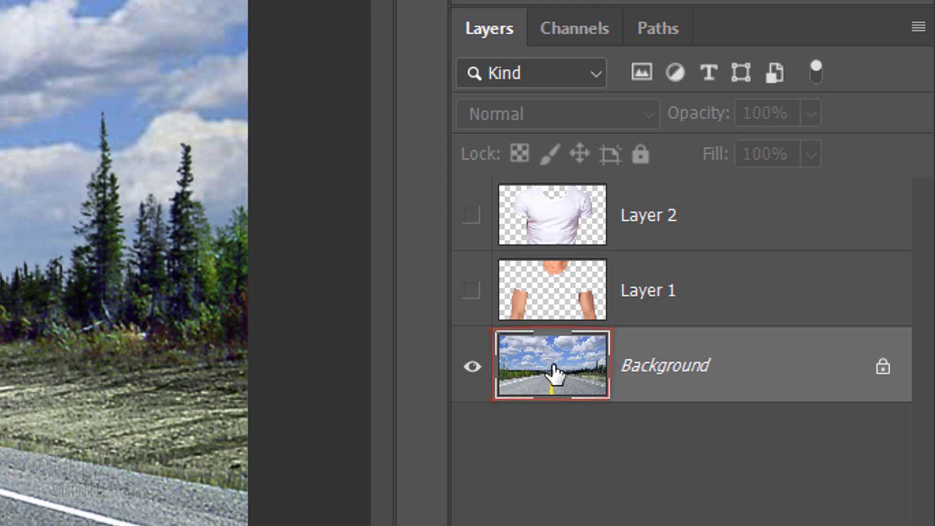
{"action": "left_click", "coordinate": [918, 27]}
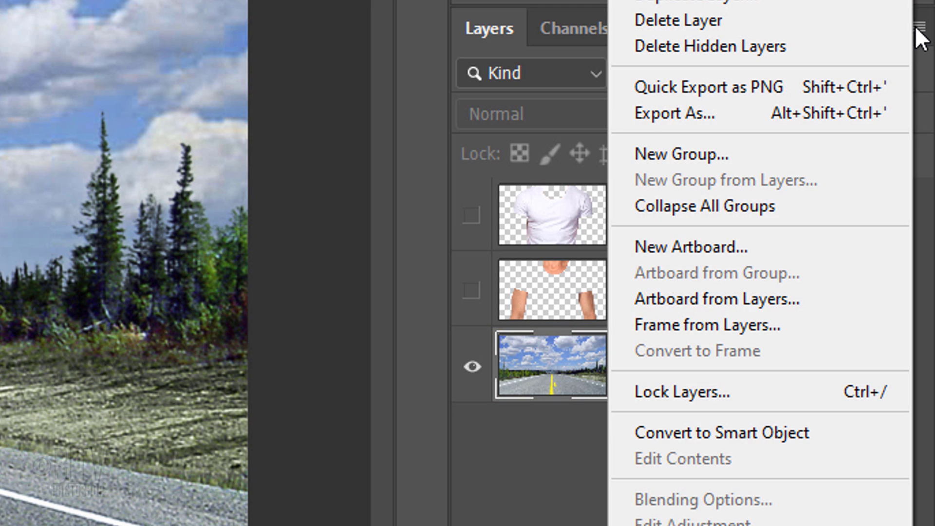
{"action": "left_click", "coordinate": [691, 429]}
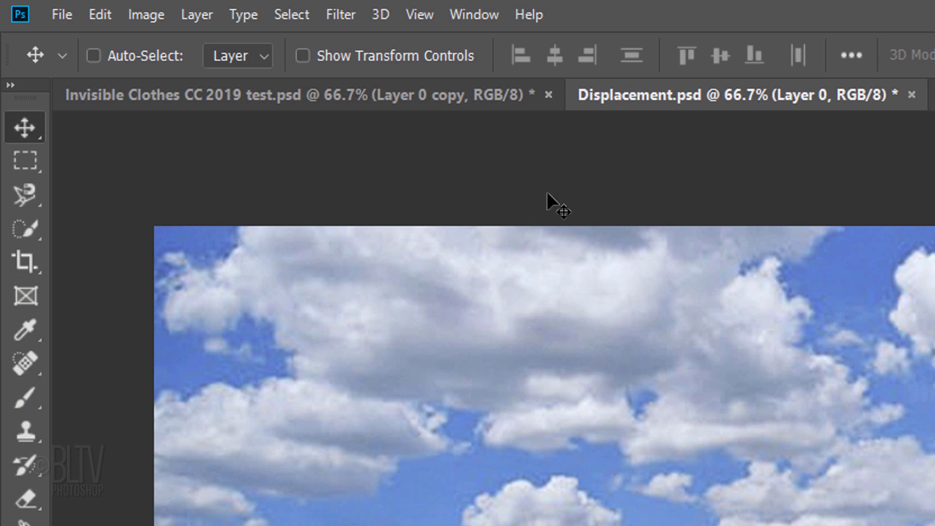
Apply Displace at 30/30 with Stretch To Fit and Repeat Edge Pixels, using Displacement.psd as the map
{"action": "left_click", "coordinate": [344, 16]}
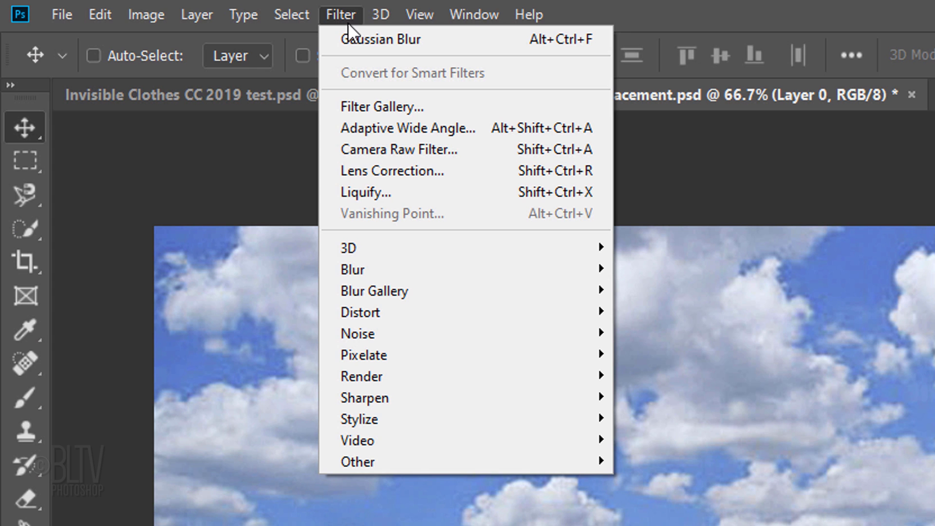
{"action": "mouse_move", "coordinate": [341, 314]}
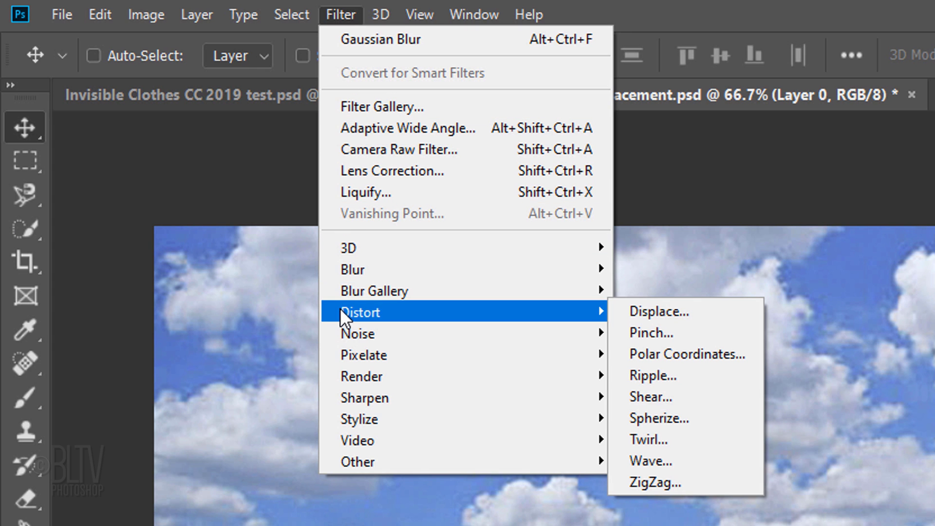
{"action": "left_click", "coordinate": [660, 321]}
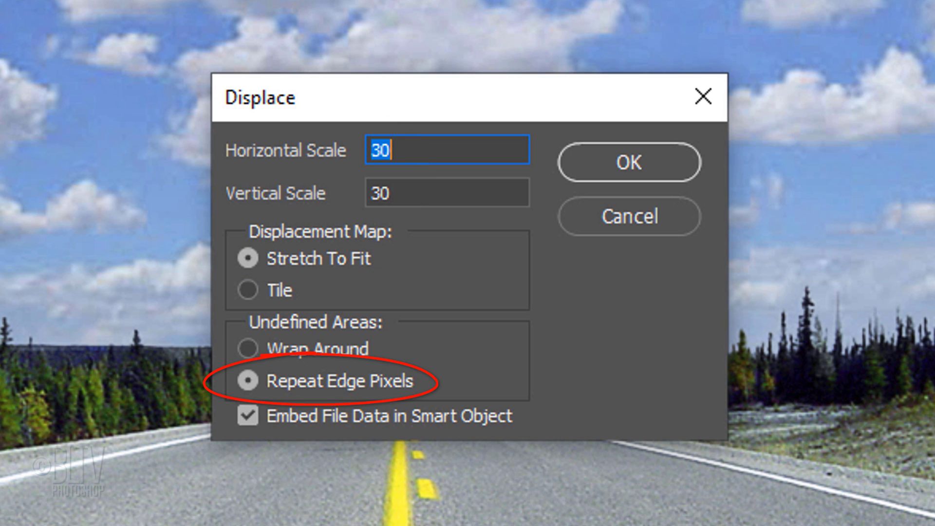
{"action": "left_click", "coordinate": [621, 170]}
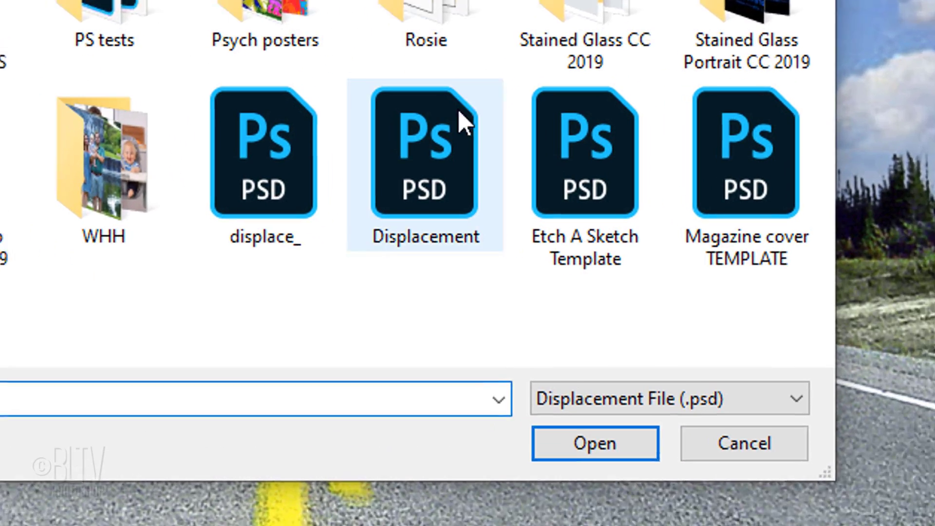
{"action": "left_click", "coordinate": [439, 171]}
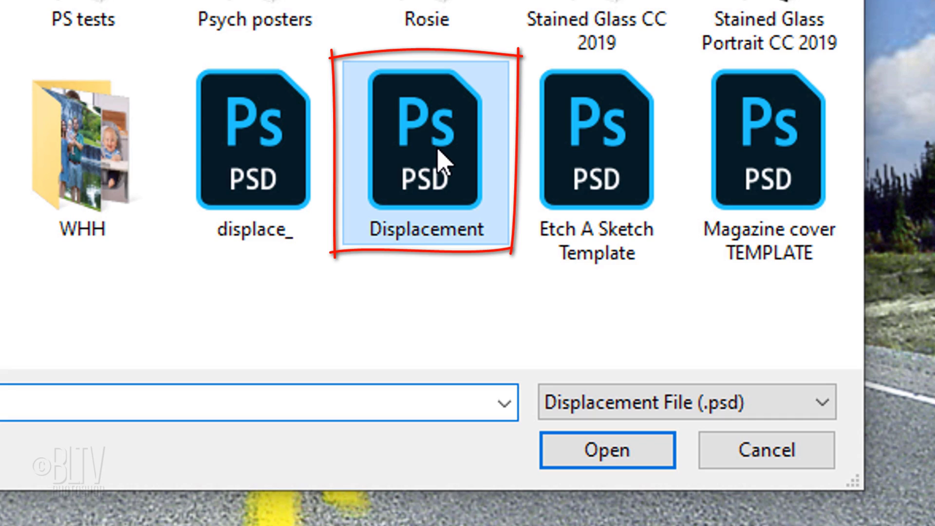
{"action": "left_click", "coordinate": [604, 451]}
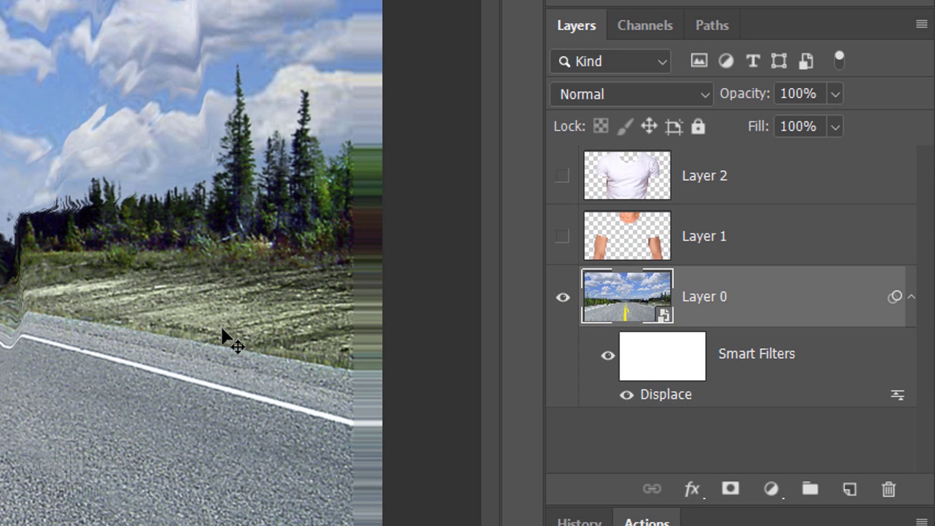
Show the arms and T-shirt layers again and set the T-shirt layer's blend mode to Multiply
{"action": "left_click", "coordinate": [563, 237]}
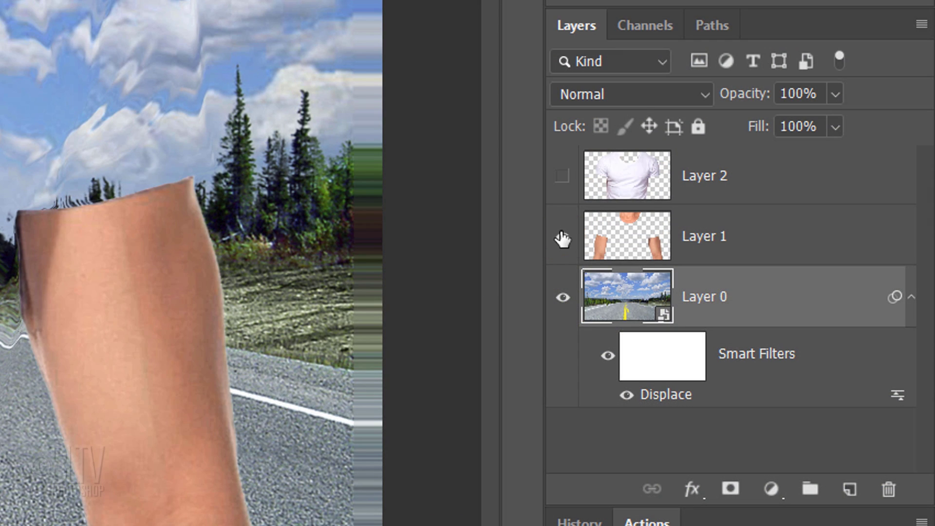
{"action": "left_click", "coordinate": [563, 176]}
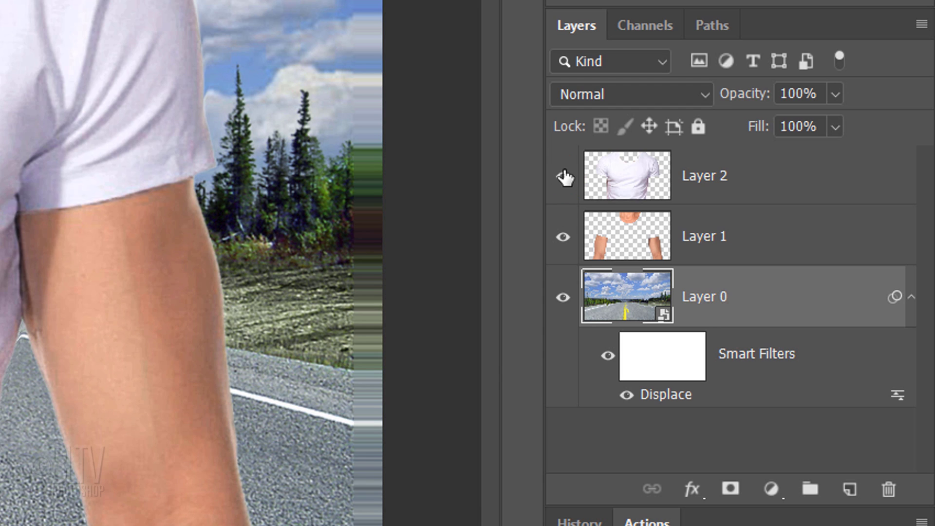
{"action": "left_click", "coordinate": [614, 175]}
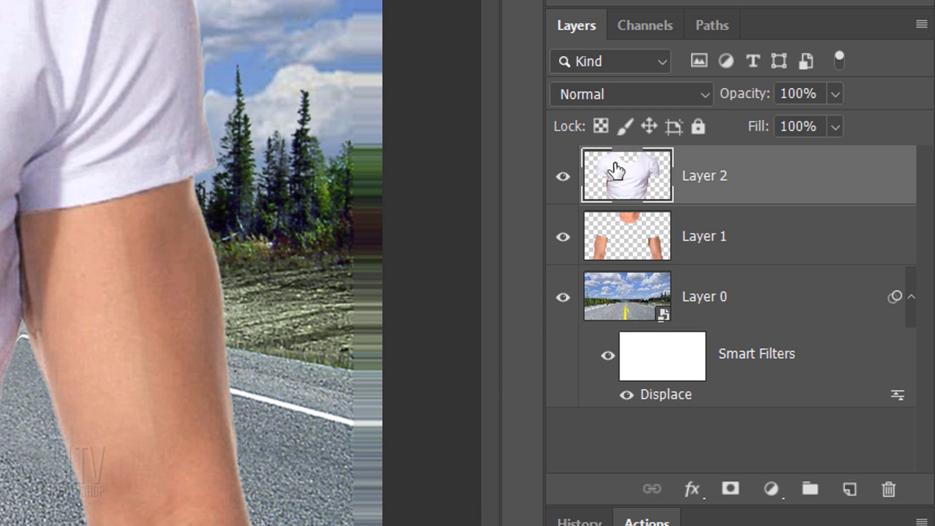
{"action": "left_click", "coordinate": [617, 93]}
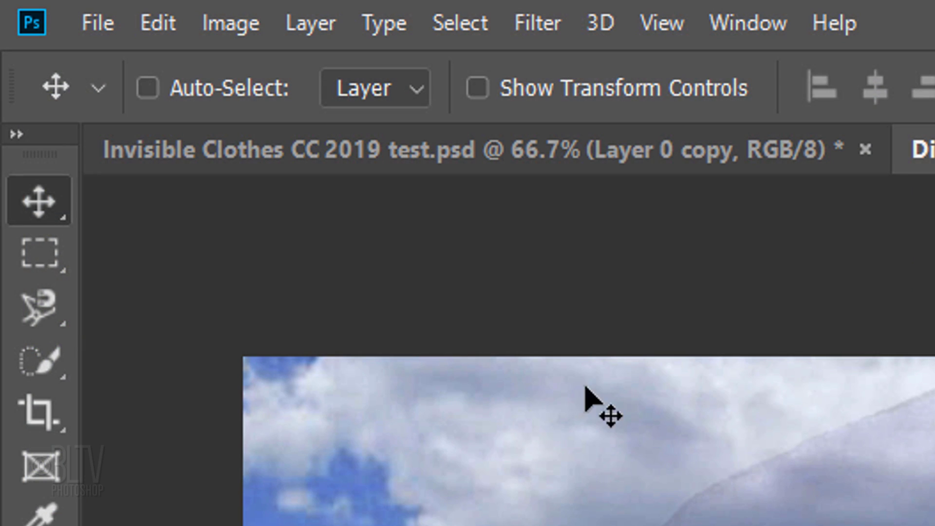
Draw a rectangular selection inside the canvas edges and crop the image to it
{"action": "left_click_drag", "start_coordinate": [35, 255], "coordinate": [219, 263]}
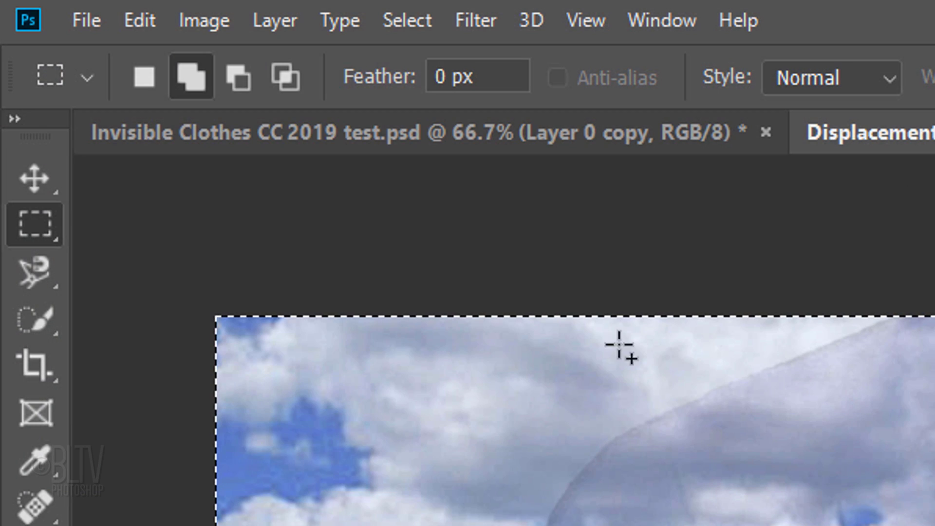
{"action": "left_click", "coordinate": [233, 22]}
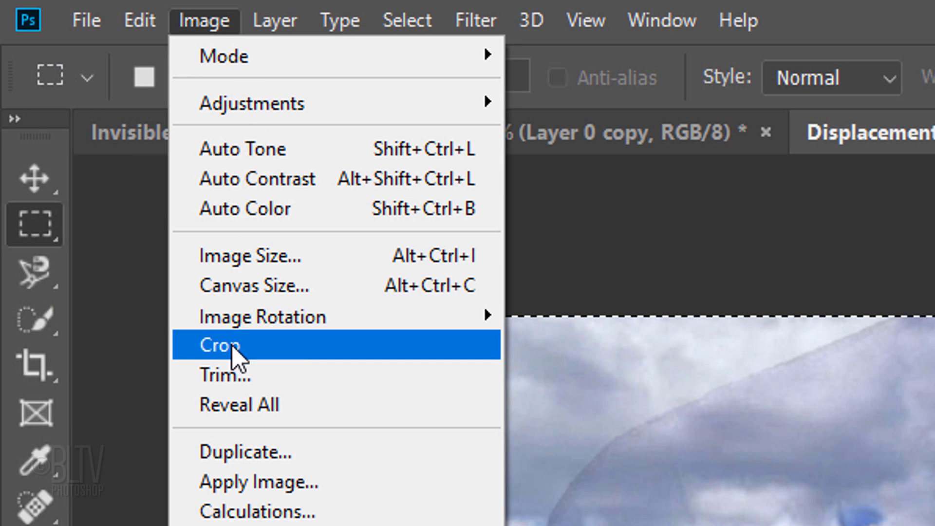